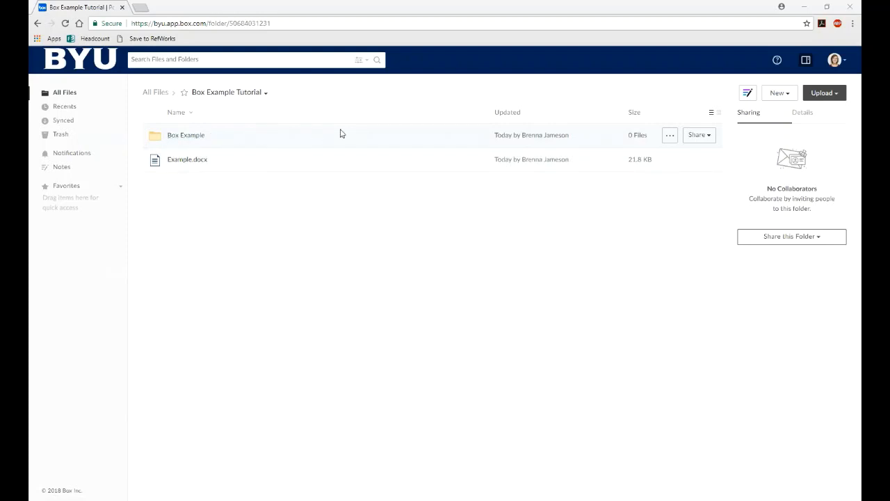
- Bring up the sharing options for the Box Example folder
{"action": "mouse_move", "coordinate": [703, 139]}
{"action": "left_click", "coordinate": [708, 139]}
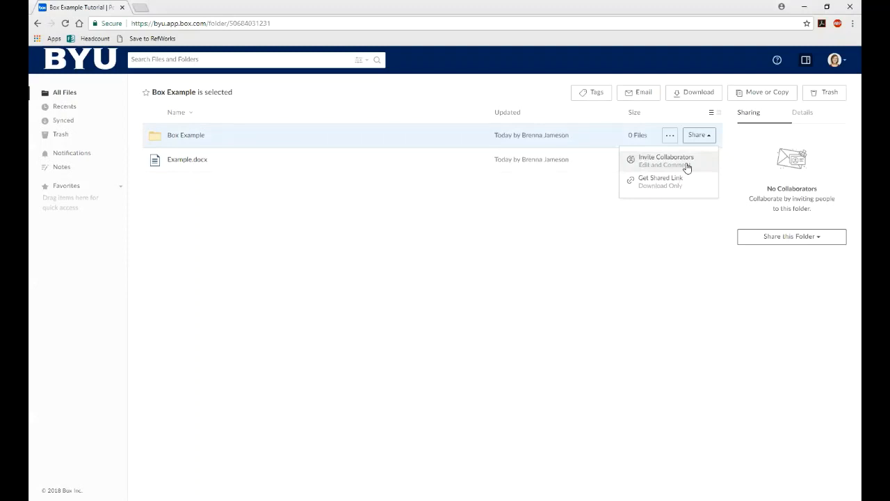
- Add the colleague as an invitee to Box Example by searching their name in suggestions
{"action": "left_click", "coordinate": [686, 164]}
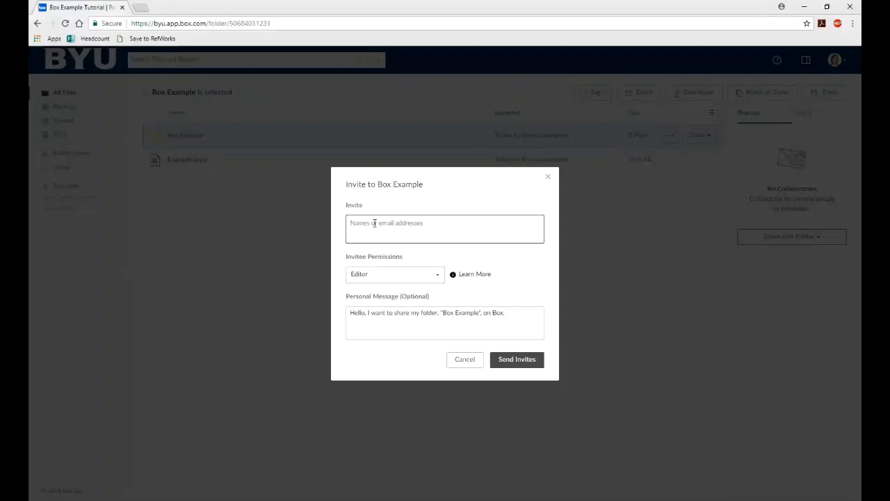
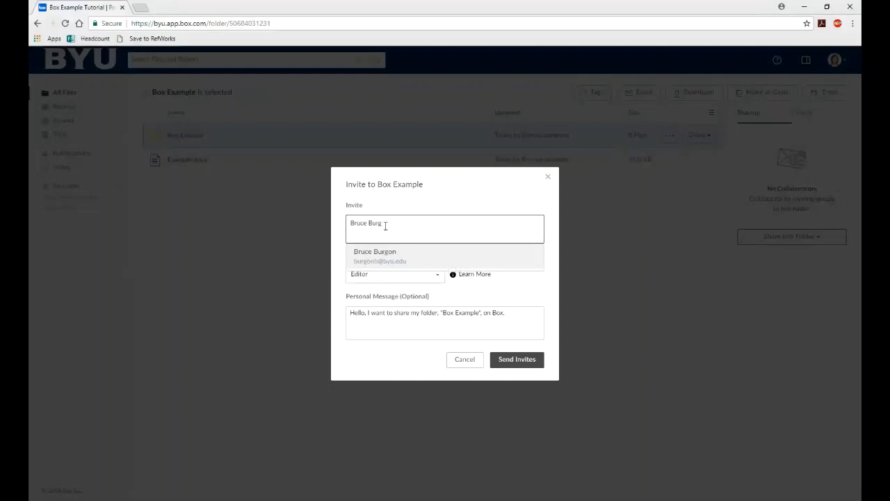
{"action": "left_click_drag", "start_coordinate": [383, 226], "coordinate": [321, 232]}
{"action": "type", "text": "burgon"}
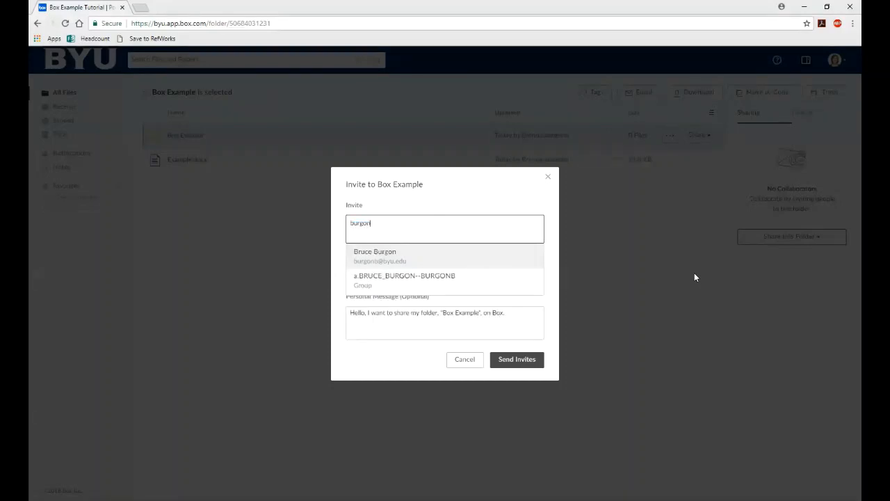
{"action": "left_click", "coordinate": [388, 260]}
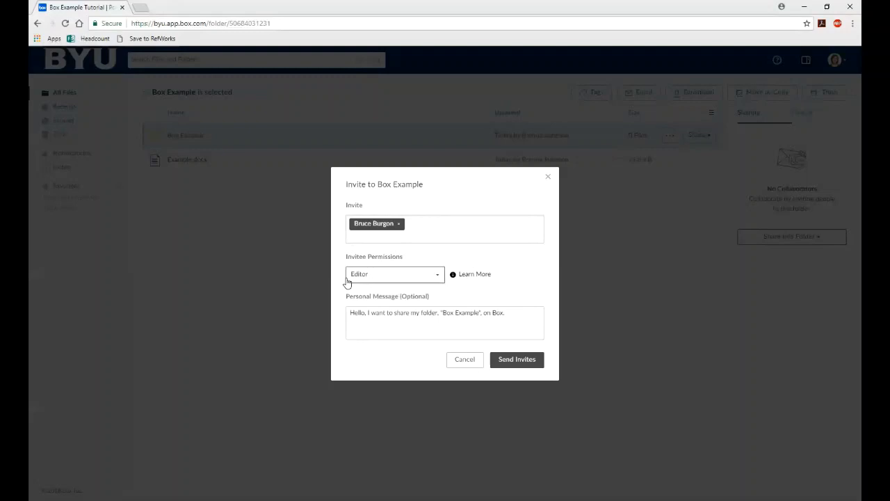
- Review the permission levels and change the invitee's permission from Editor to Co-owner
{"action": "left_click", "coordinate": [393, 276]}
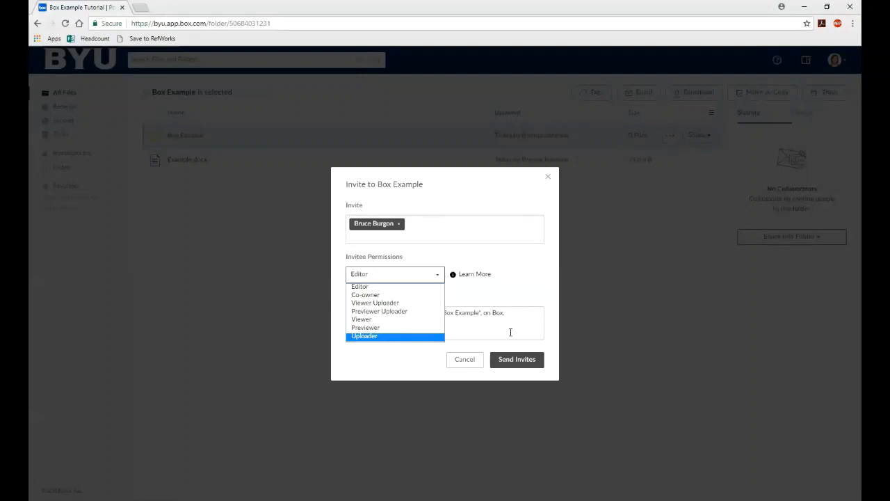
{"action": "left_click", "coordinate": [492, 291]}
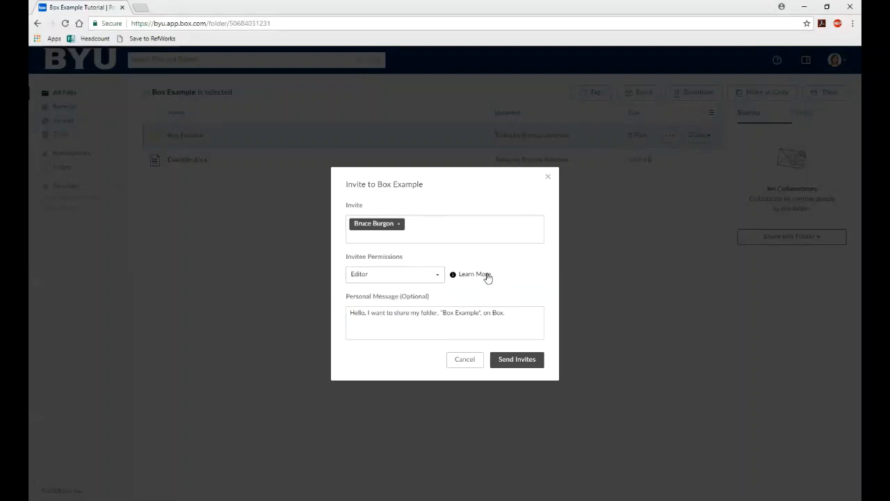
{"action": "left_click", "coordinate": [487, 275]}
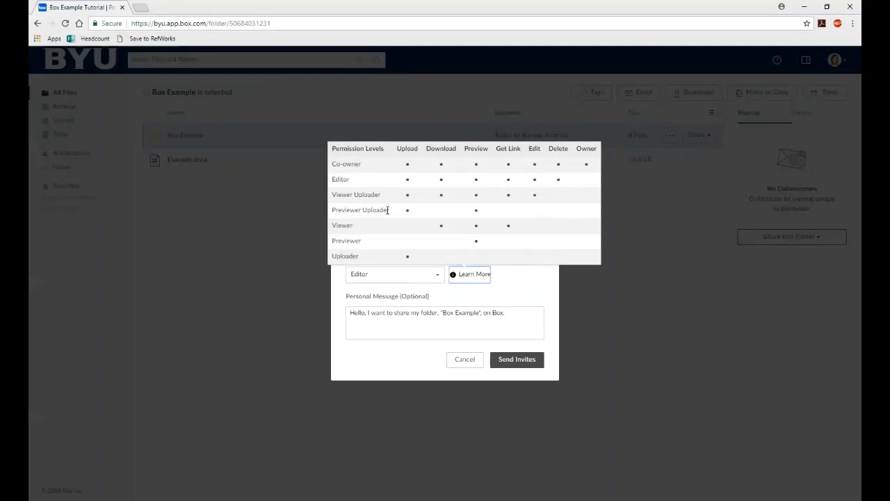
{"action": "left_click", "coordinate": [424, 280]}
{"action": "left_click", "coordinate": [417, 297]}
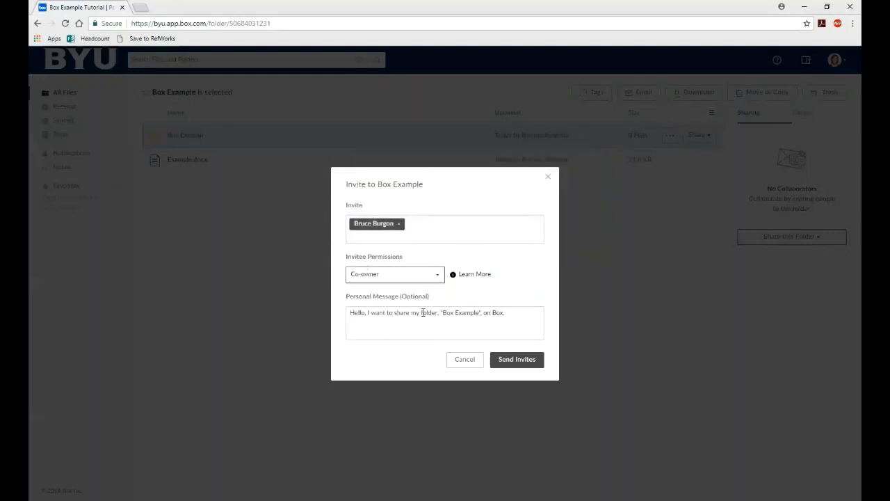
- Replace the personal message with a note about the project to work on, then close the invitation
{"action": "triple_click", "coordinate": [457, 313]}
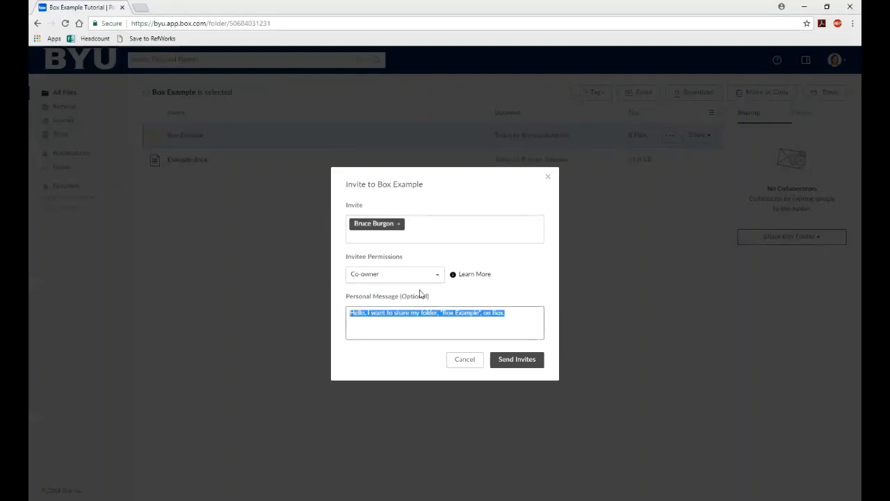
{"action": "type", "text": "Bruce,"}
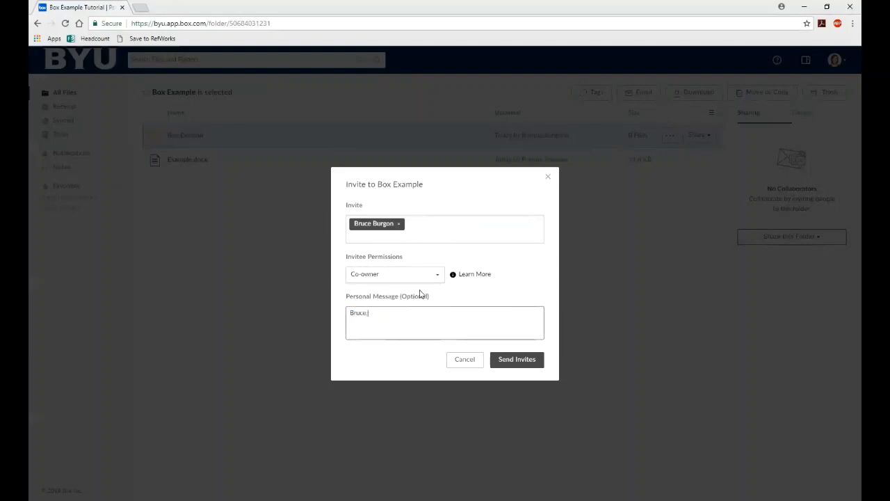
{"action": "type", "text": " here is the pr"}
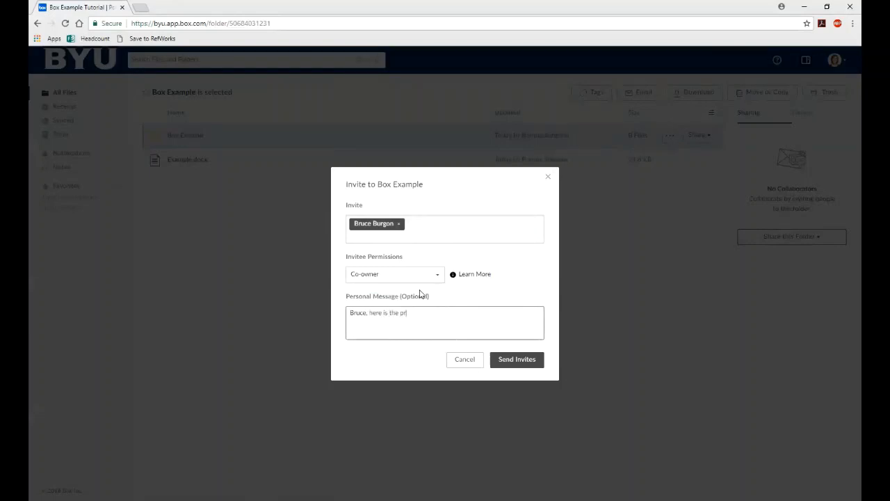
{"action": "type", "text": "okeject you need"}
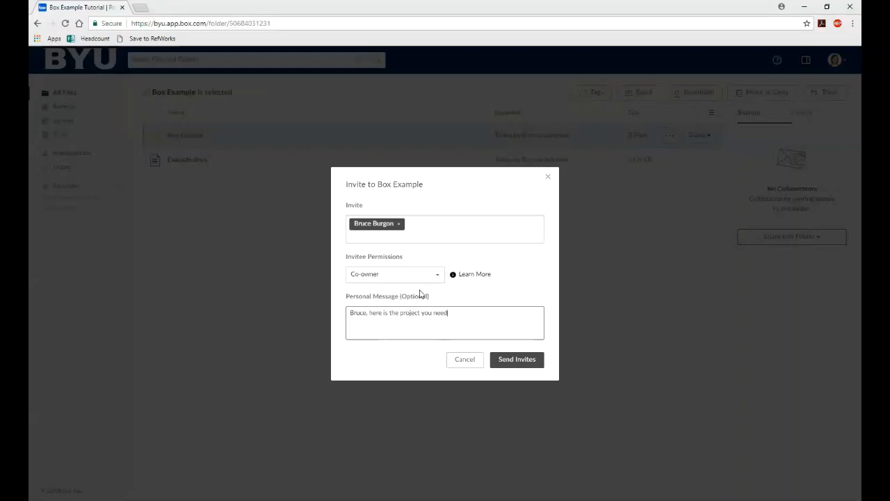
{"action": "type", "text": " to work on."}
{"action": "left_click", "coordinate": [547, 180]}
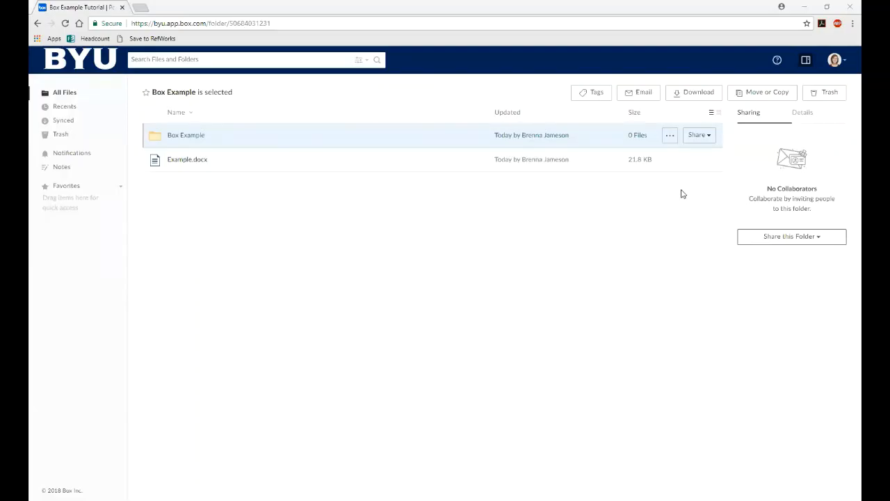
- Create a company-accessible shared link for Box Example and bring up its settings
{"action": "left_click", "coordinate": [699, 136]}
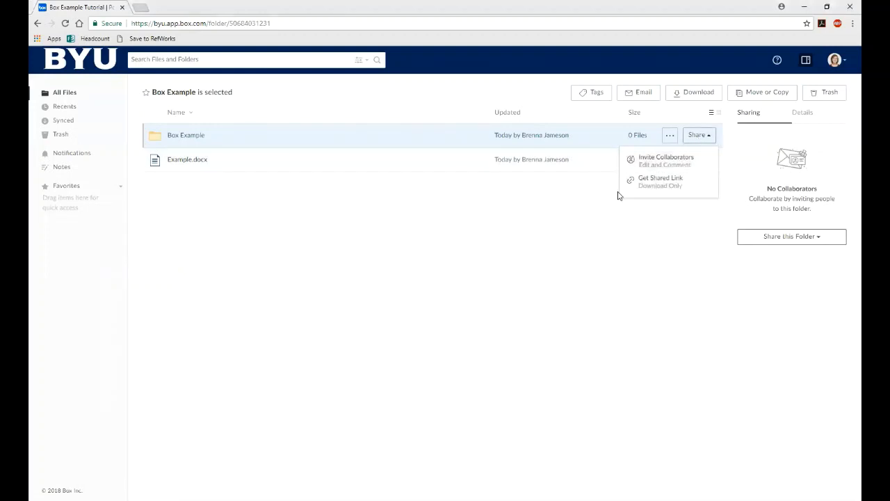
{"action": "left_click", "coordinate": [663, 188]}
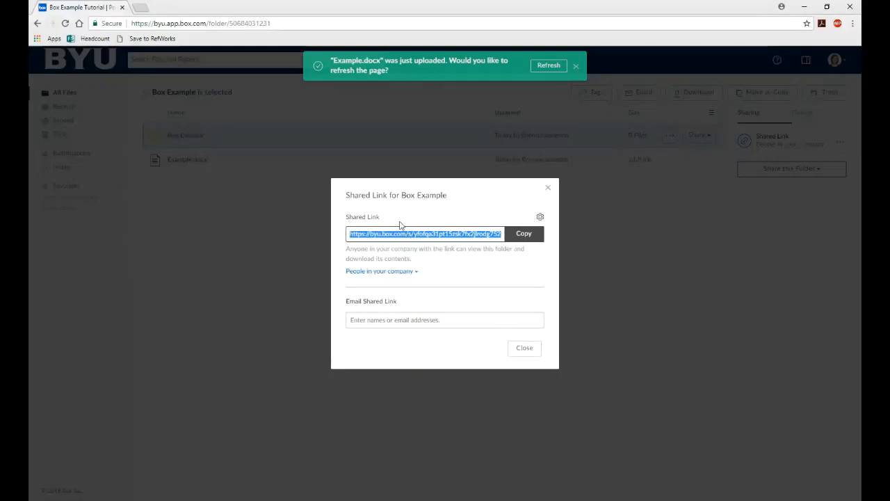
{"action": "left_click", "coordinate": [540, 218]}
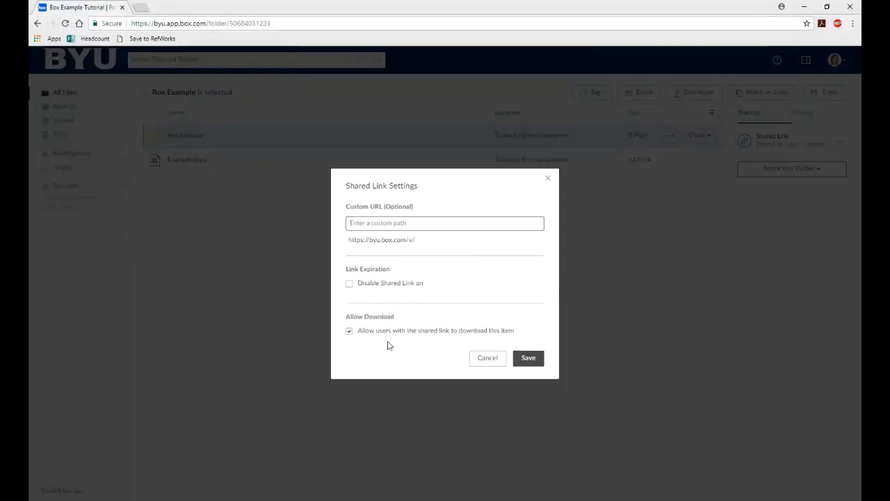
- Try the custom path, expiration and download options in Shared Link Settings, then cancel unchanged
{"action": "left_click", "coordinate": [382, 223]}
{"action": "left_click", "coordinate": [349, 283]}
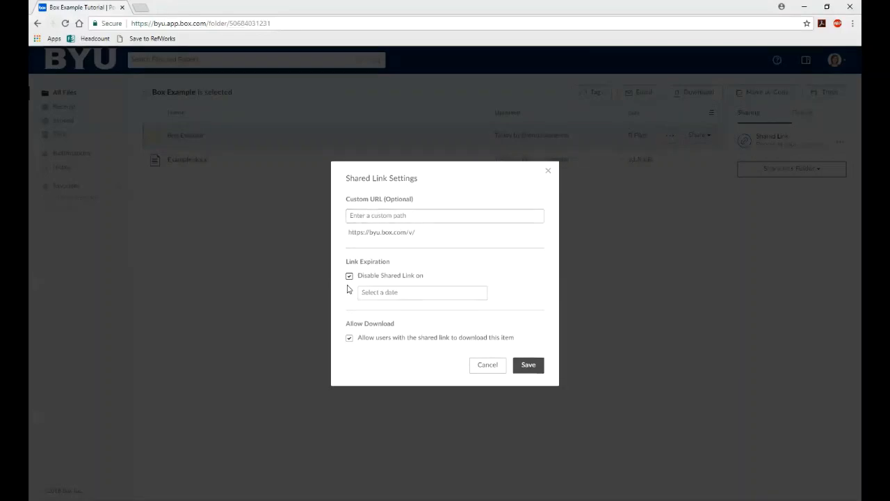
{"action": "left_click", "coordinate": [363, 293]}
{"action": "left_click", "coordinate": [489, 279]}
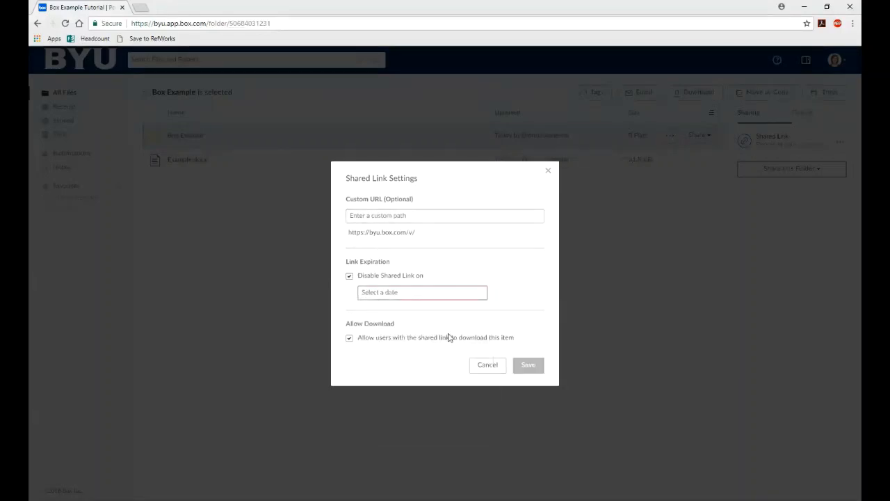
{"action": "left_click", "coordinate": [349, 341]}
{"action": "left_click", "coordinate": [349, 339]}
{"action": "left_click", "coordinate": [489, 364]}
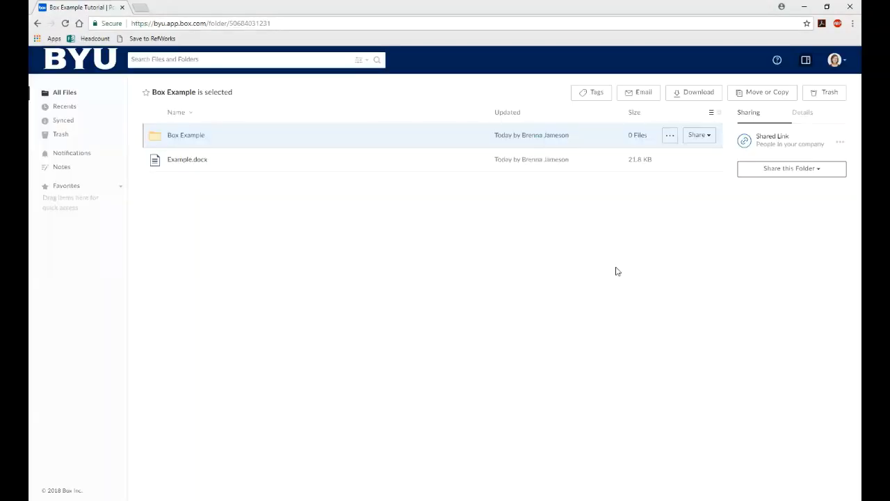
{"action": "left_click", "coordinate": [697, 137]}
- Change the shared link access from company people to People with the link
{"action": "left_click", "coordinate": [692, 181]}
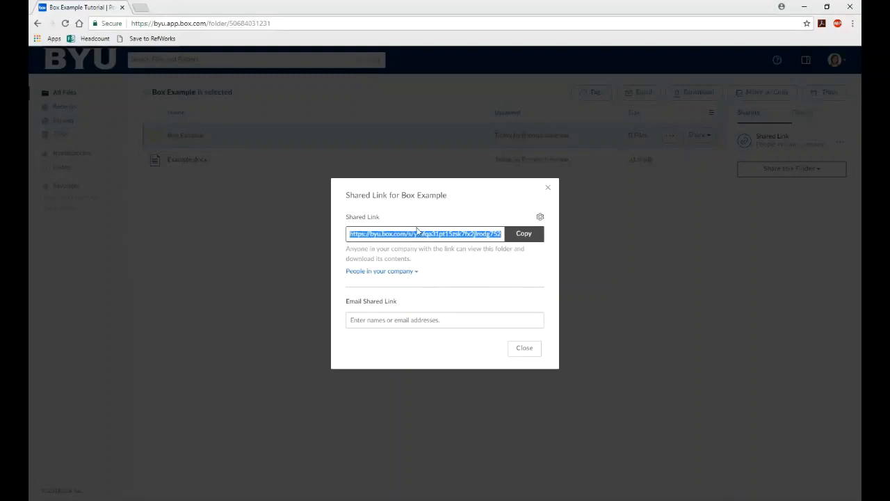
{"action": "left_click", "coordinate": [393, 273]}
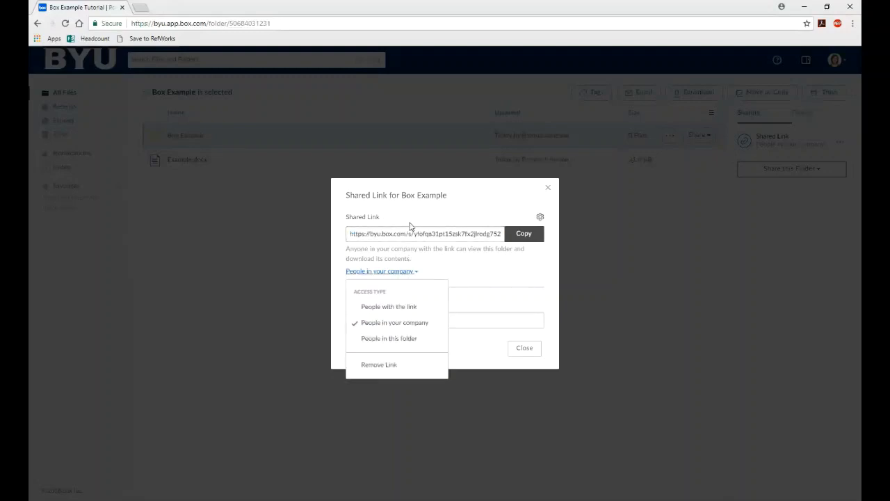
{"action": "left_click", "coordinate": [418, 314]}
{"action": "left_click", "coordinate": [399, 268]}
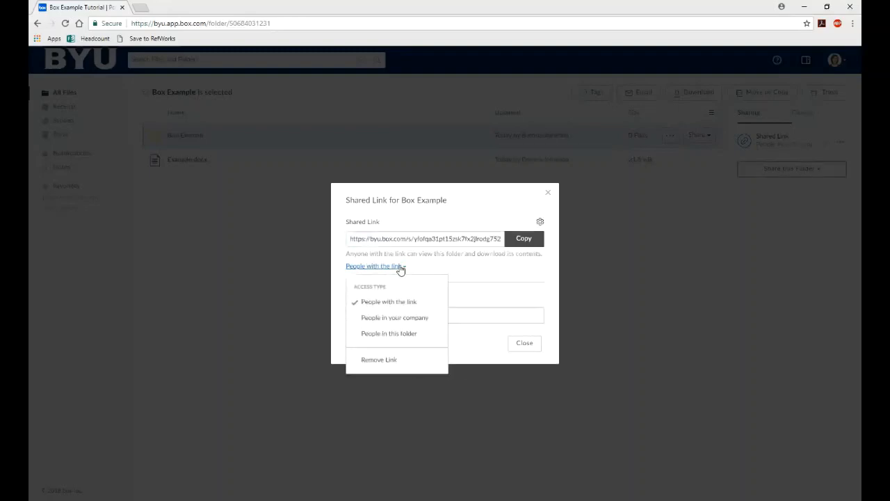
- Restrict the link to People in this folder and close the dialog without sending a message
{"action": "left_click", "coordinate": [416, 334]}
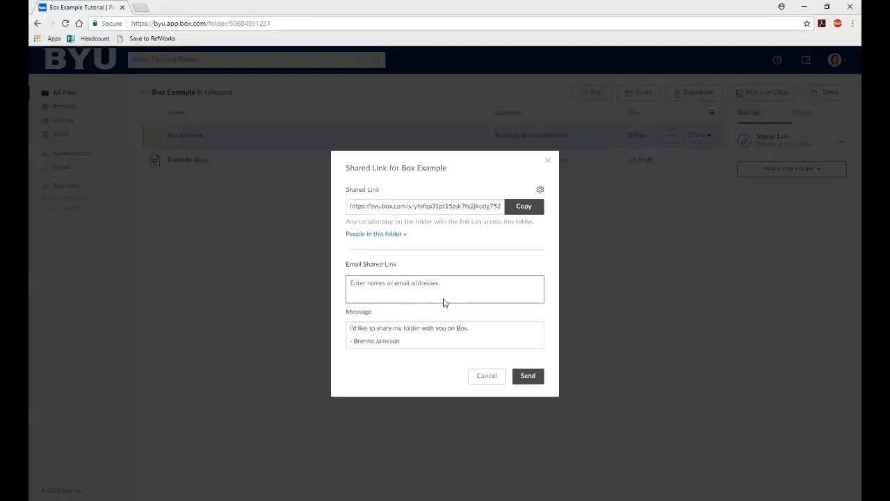
{"action": "left_click", "coordinate": [414, 343]}
{"action": "left_click_drag", "start_coordinate": [470, 329], "coordinate": [349, 328]}
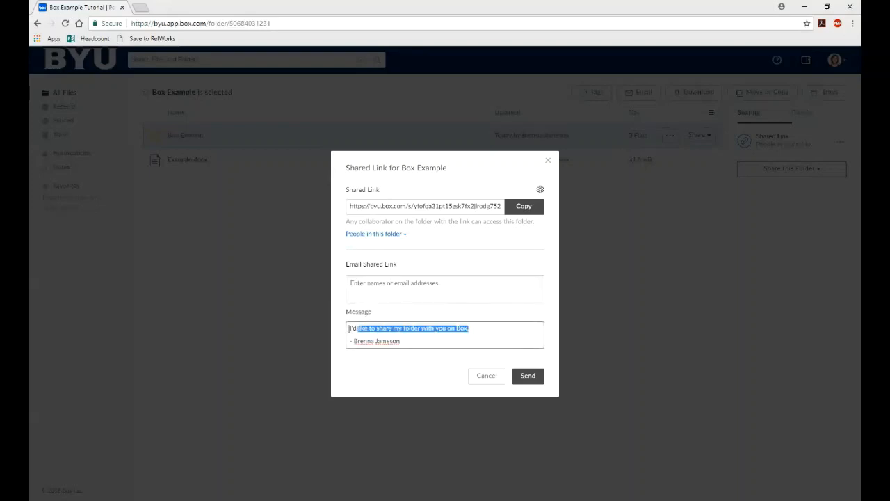
{"action": "left_click", "coordinate": [501, 368]}
{"action": "left_click", "coordinate": [498, 377]}
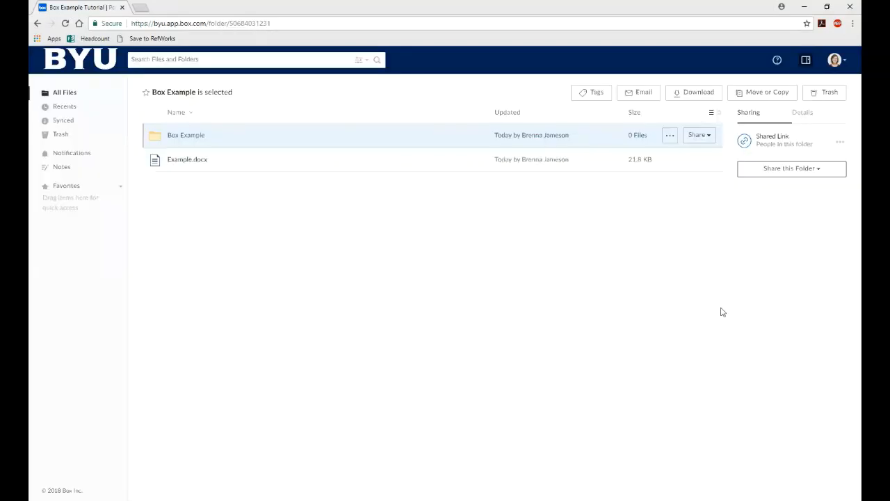